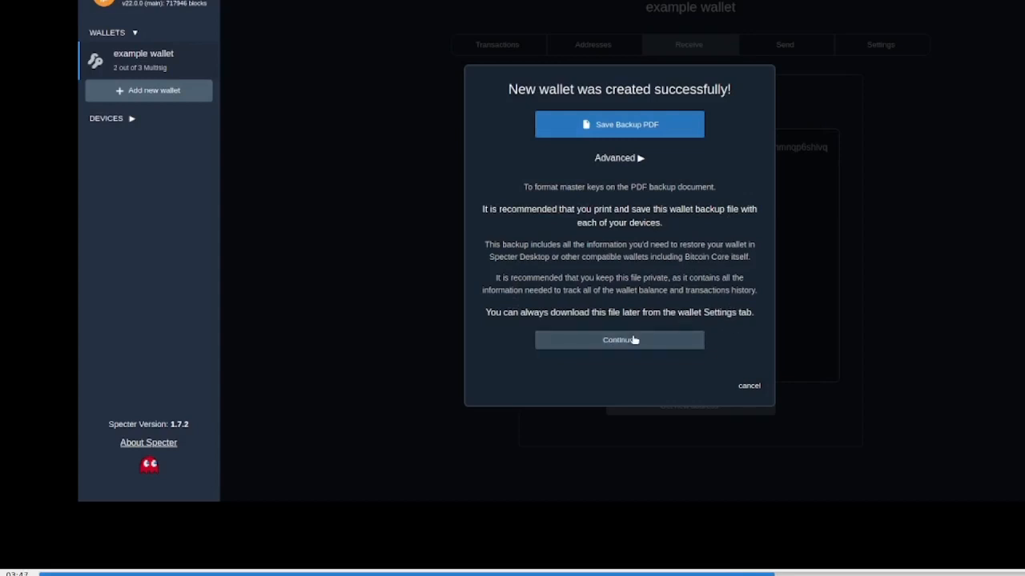
Step: Save the backup PDF of the newly created multisig wallet and open the downloaded file
click(620, 124)
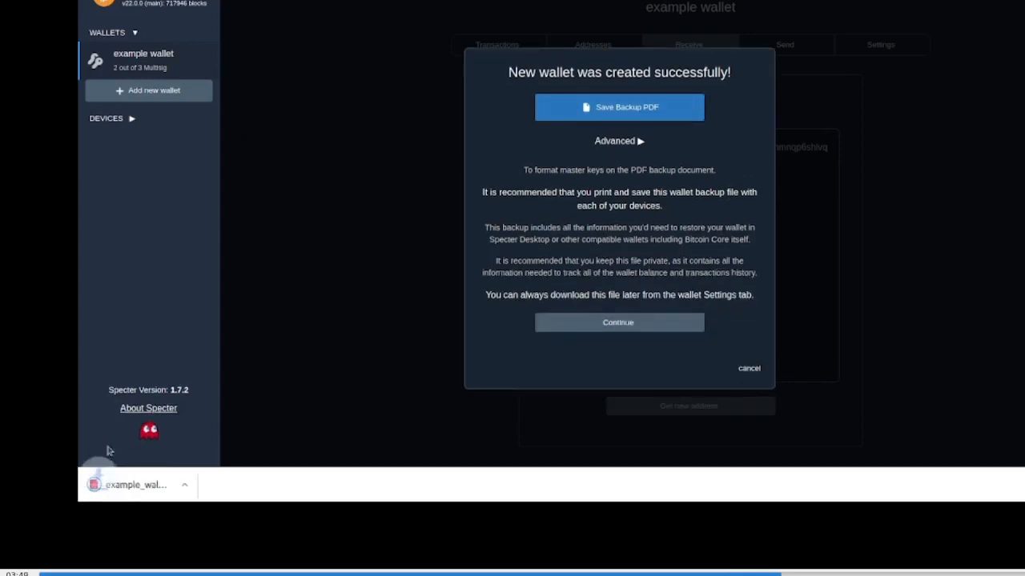
click(172, 486)
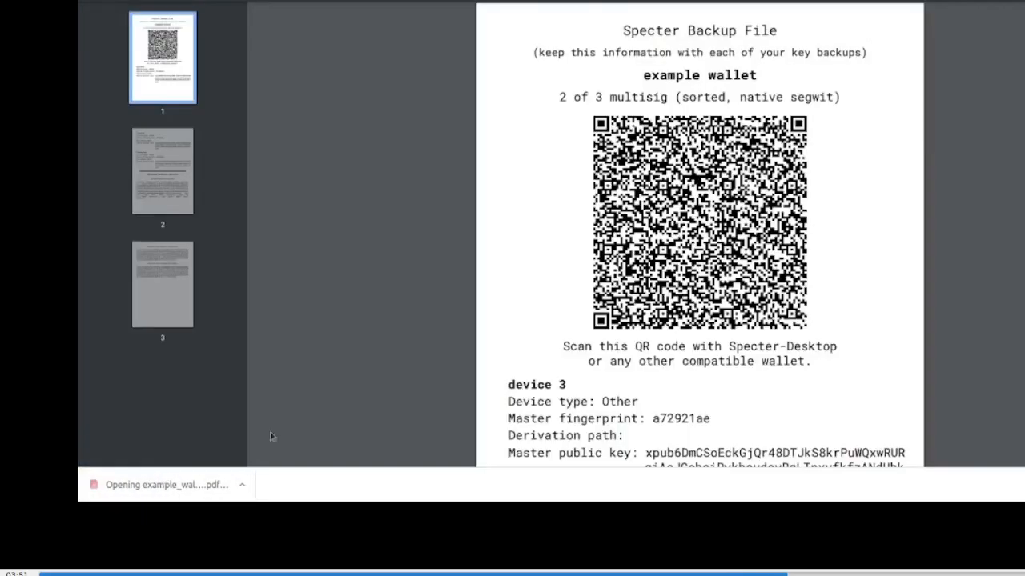
Step: Examine the backup PDF's QR code, device entries with their derivation paths and master public keys, and the advanced recovery details
scroll(726, 206, down, 3)
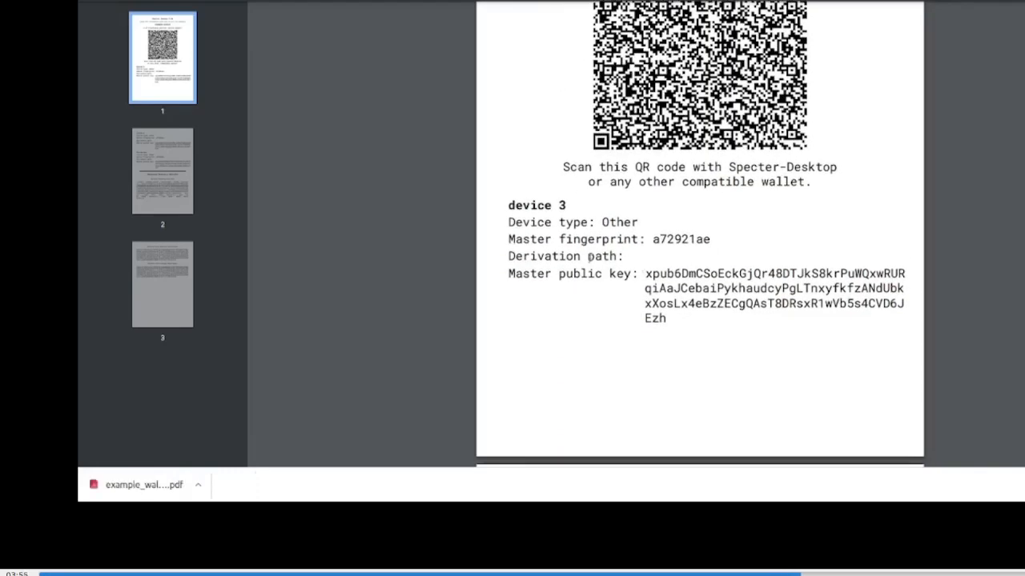
drag(598, 256, 791, 256)
click(576, 261)
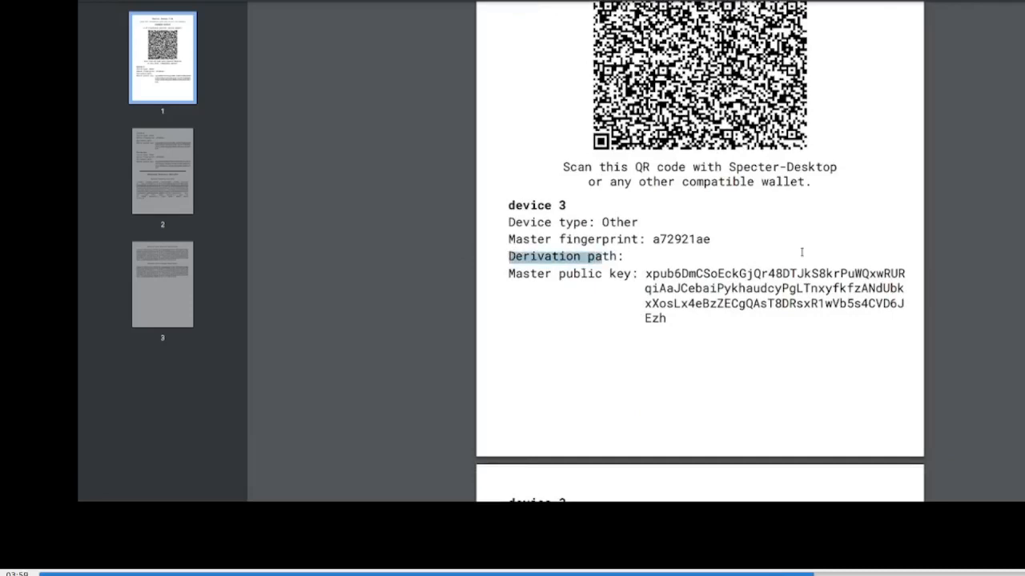
drag(507, 257, 629, 262)
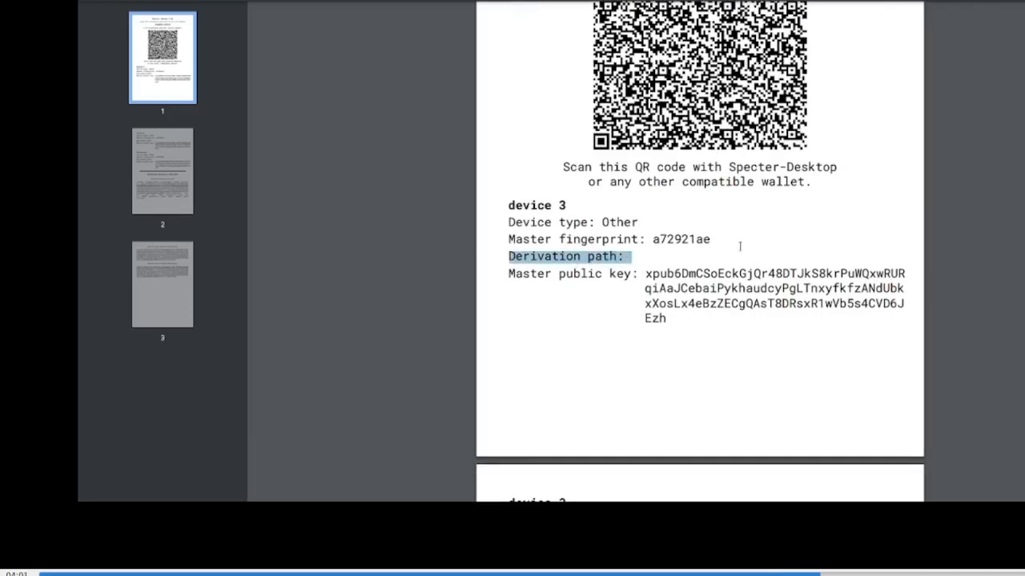
scroll(741, 250, down, 5)
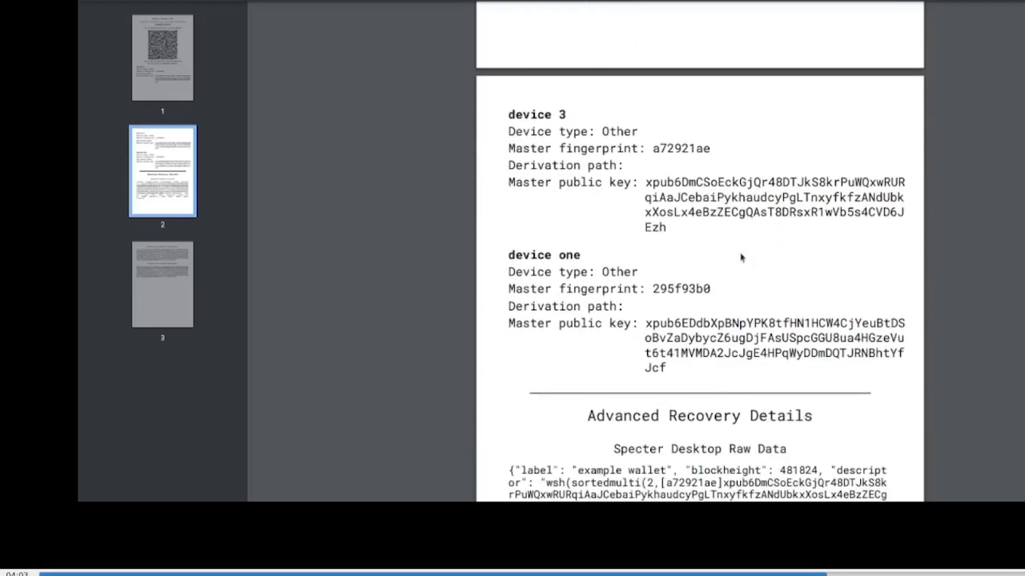
scroll(740, 257, down, 5)
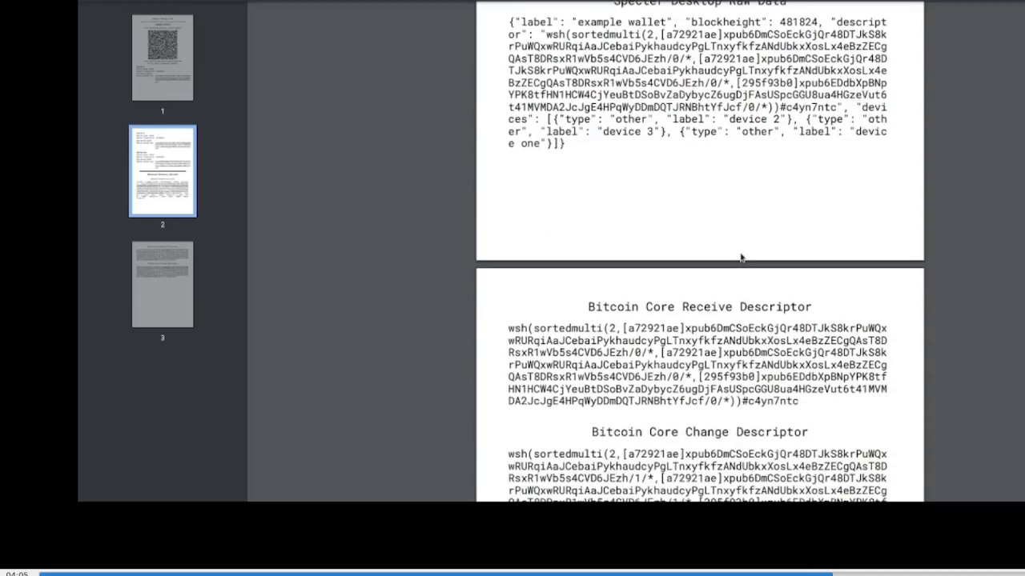
scroll(740, 257, down, 3)
scroll(748, 247, up, 6)
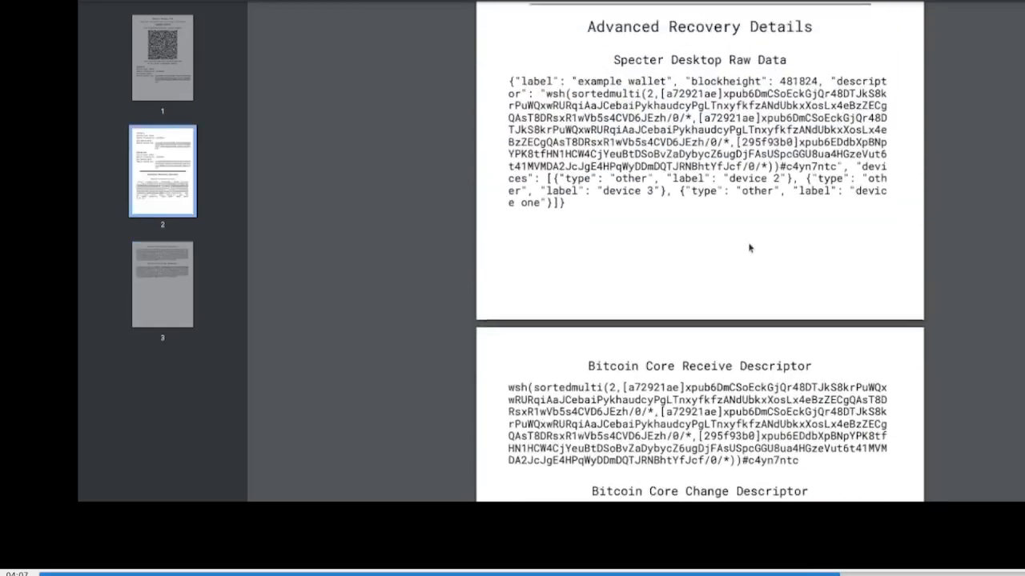
scroll(753, 224, up, 8)
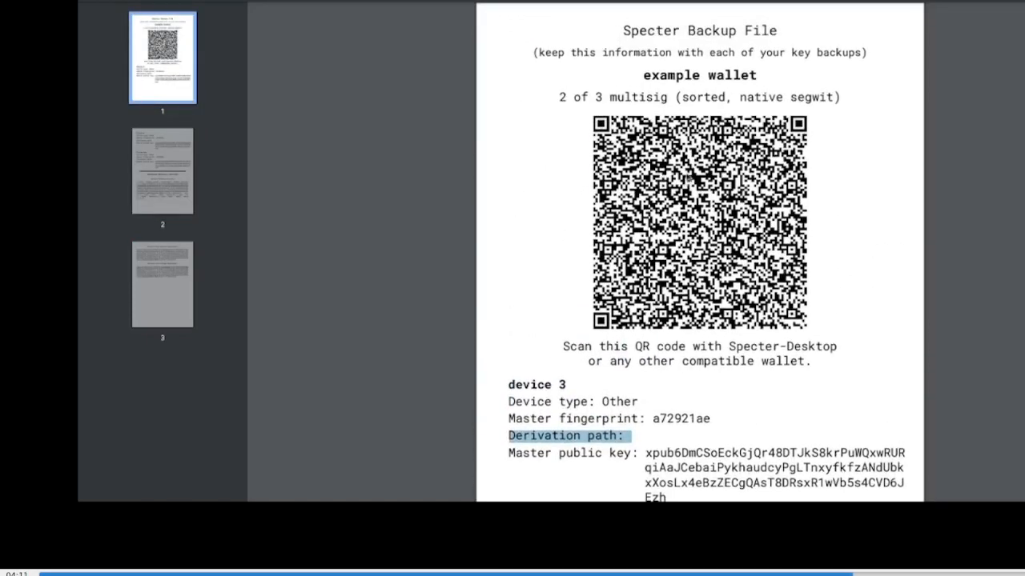
Step: Close the backup PDF and continue past the wallet creation dialog to the example wallet
click(765, 2)
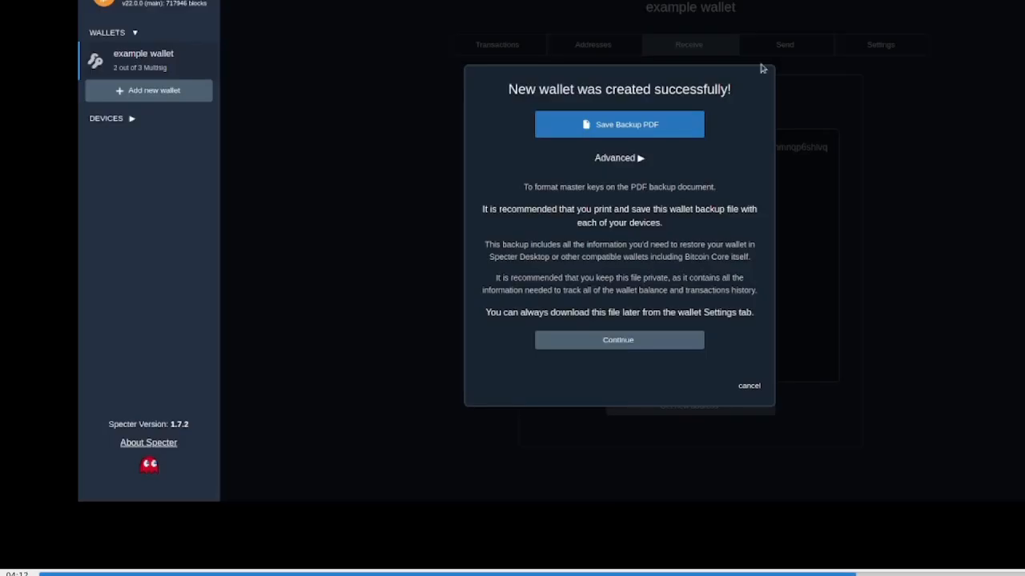
click(680, 346)
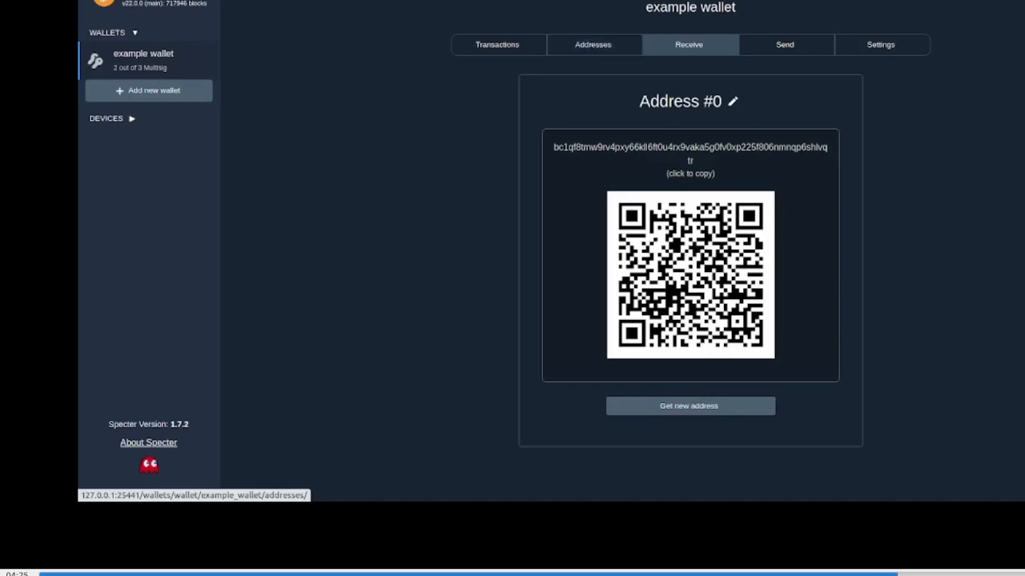
Step: Look through the full list of receive addresses of the example wallet
click(592, 44)
scroll(515, 206, down, 4)
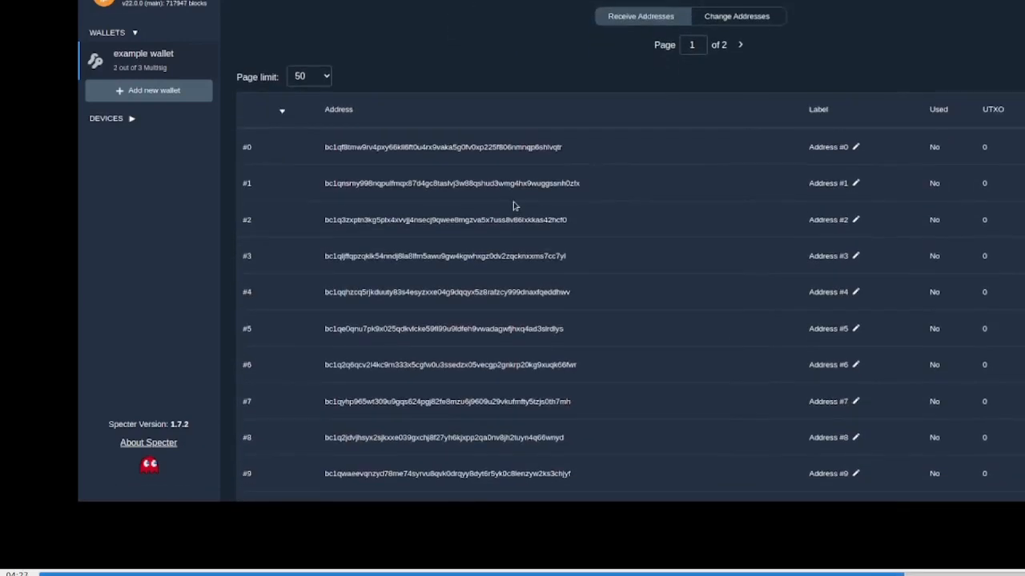
scroll(435, 268, down, 2)
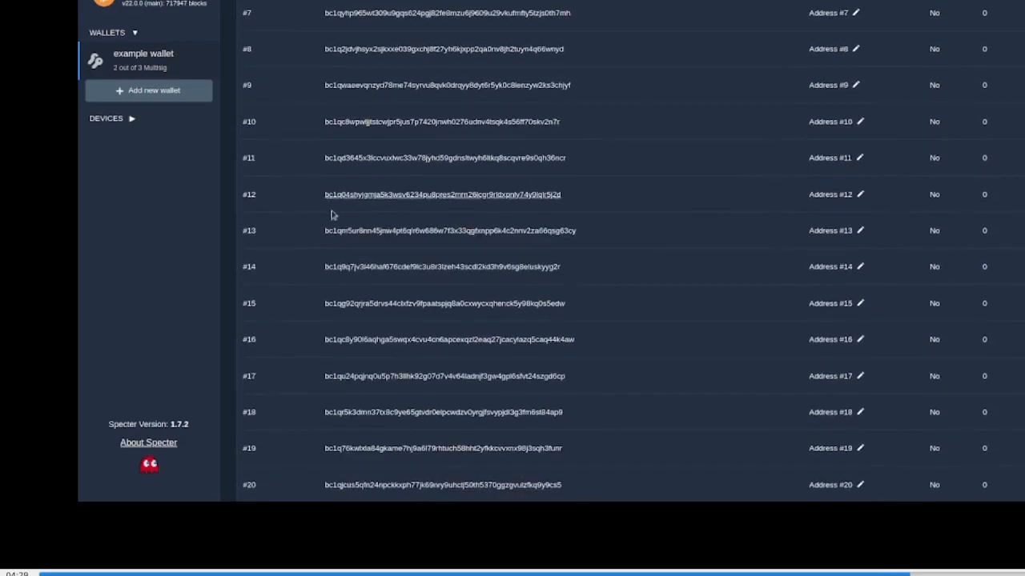
scroll(650, 234, down, 2)
scroll(650, 234, down, 10)
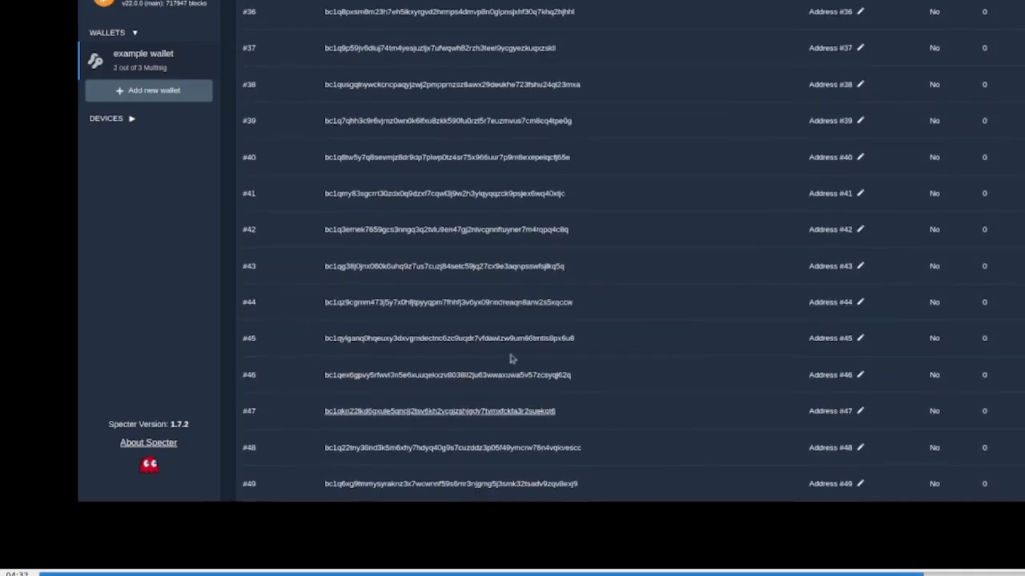
scroll(646, 313, up, 5)
scroll(898, 246, up, 12)
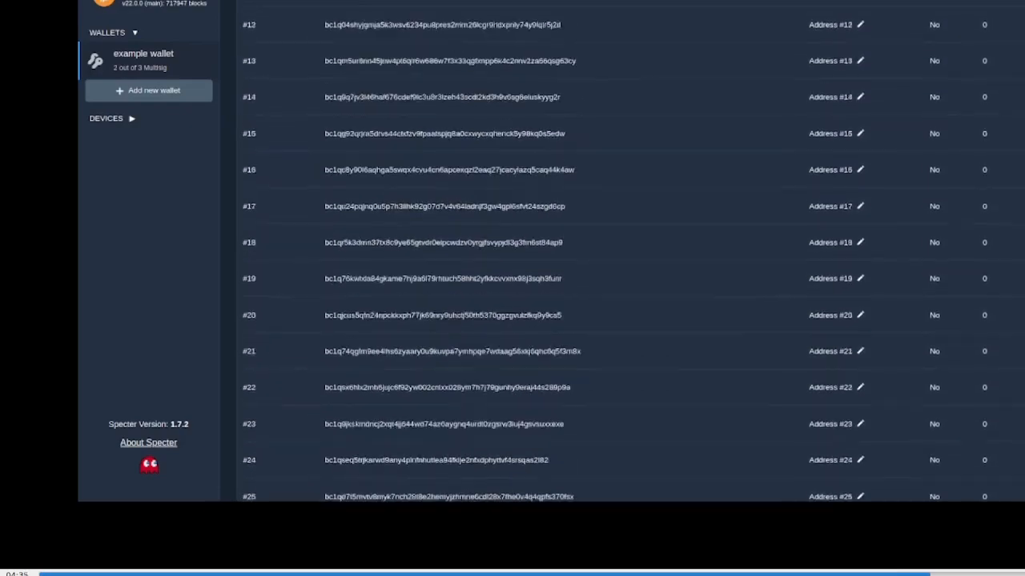
scroll(480, 190, up, 4)
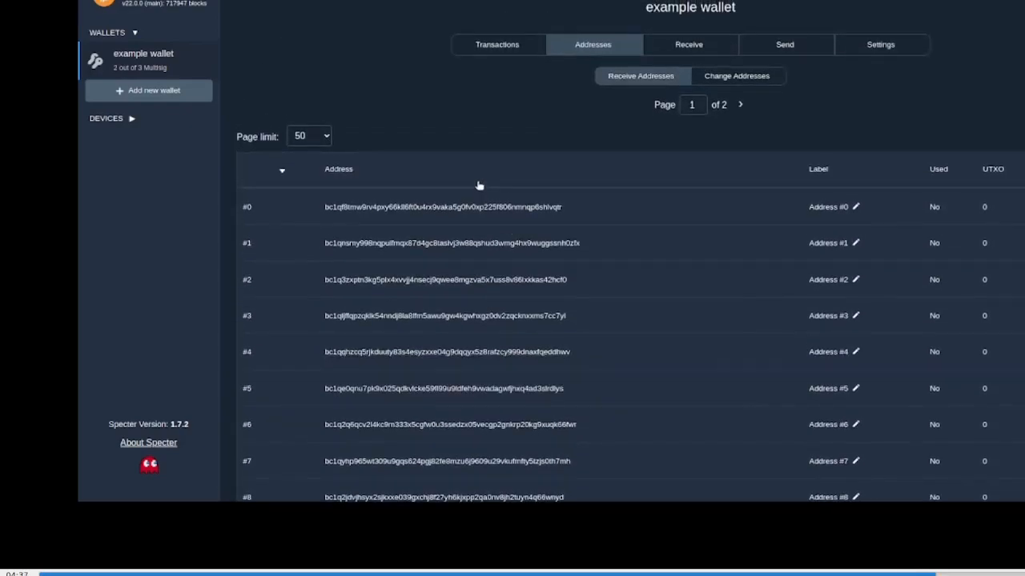
Step: View the change addresses of the example wallet
click(728, 77)
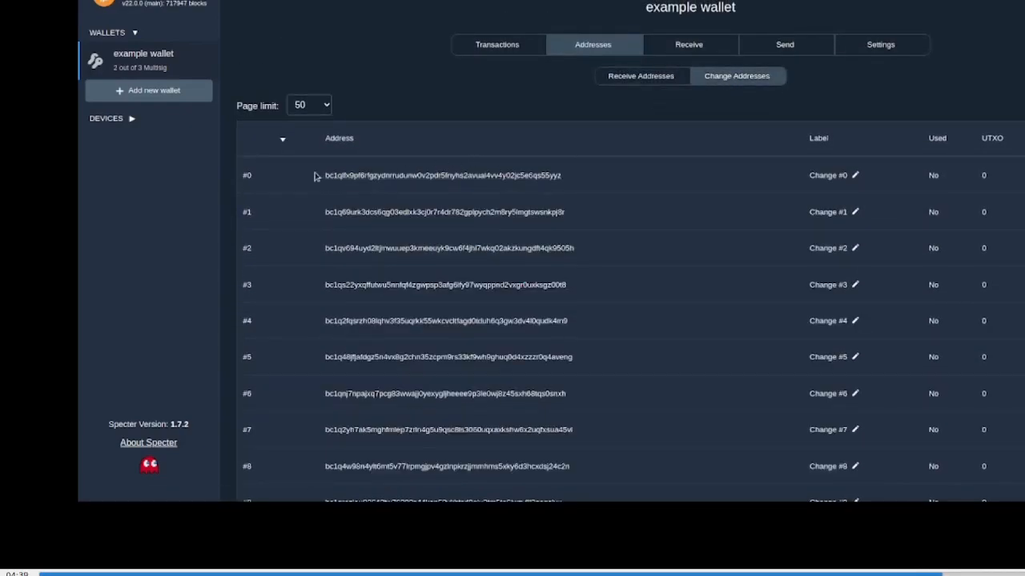
drag(316, 174, 570, 24)
click(743, 103)
Step: View the form for creating a new transaction, opening and dismissing the camera scanner for the recipient address
click(785, 44)
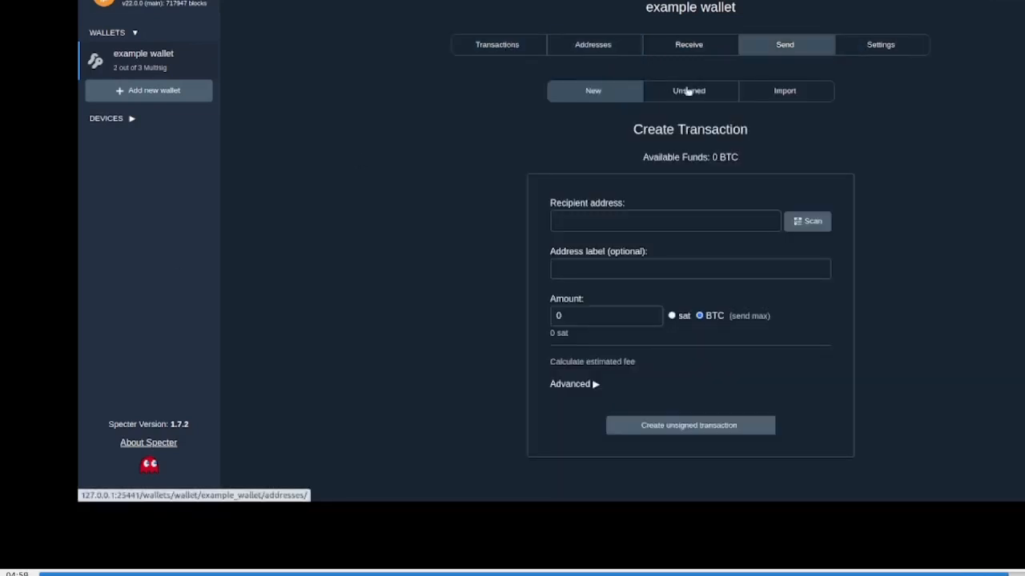
click(804, 220)
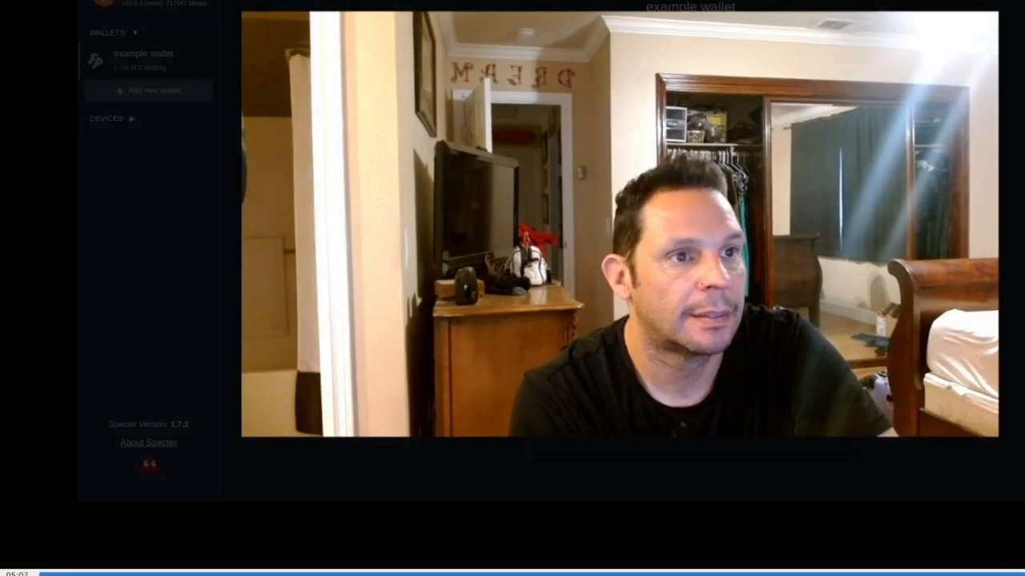
key(Escape)
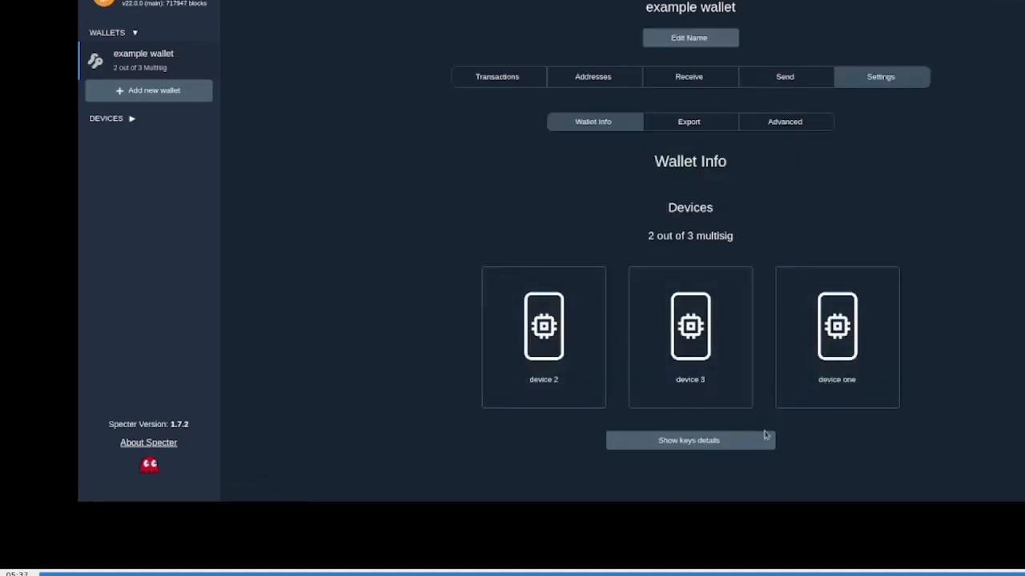
Step: Review the wallet's export options for wallet software, Specter format and PDF backup in its settings
click(693, 124)
scroll(701, 240, down, 2)
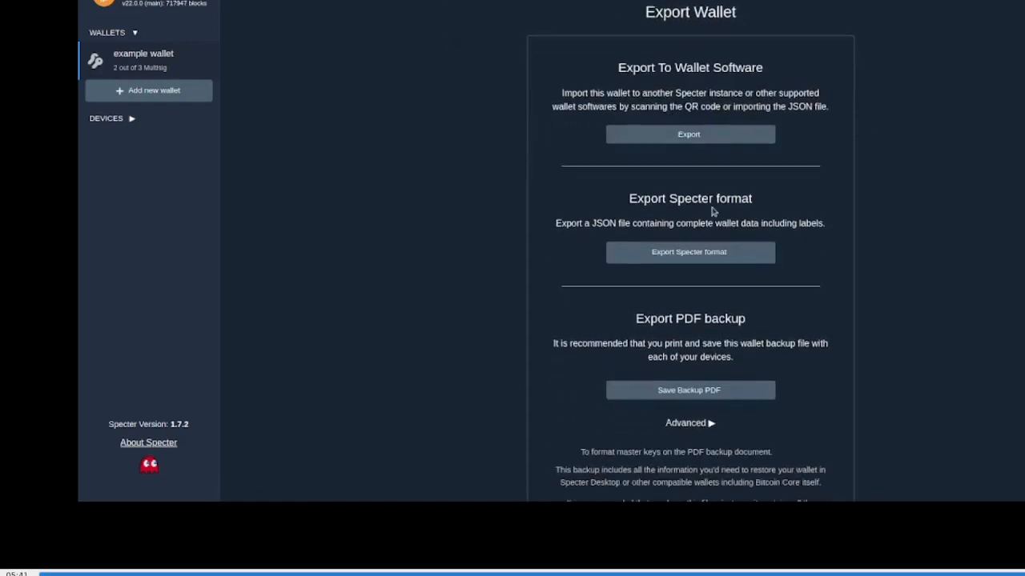
scroll(715, 224, down, 1)
scroll(716, 304, up, 1)
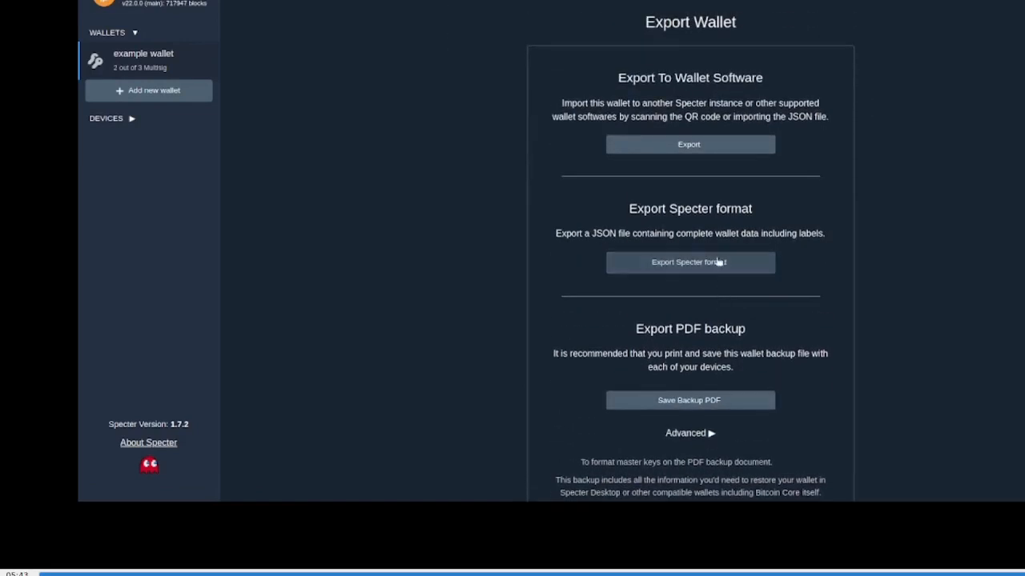
scroll(705, 148, up, 2)
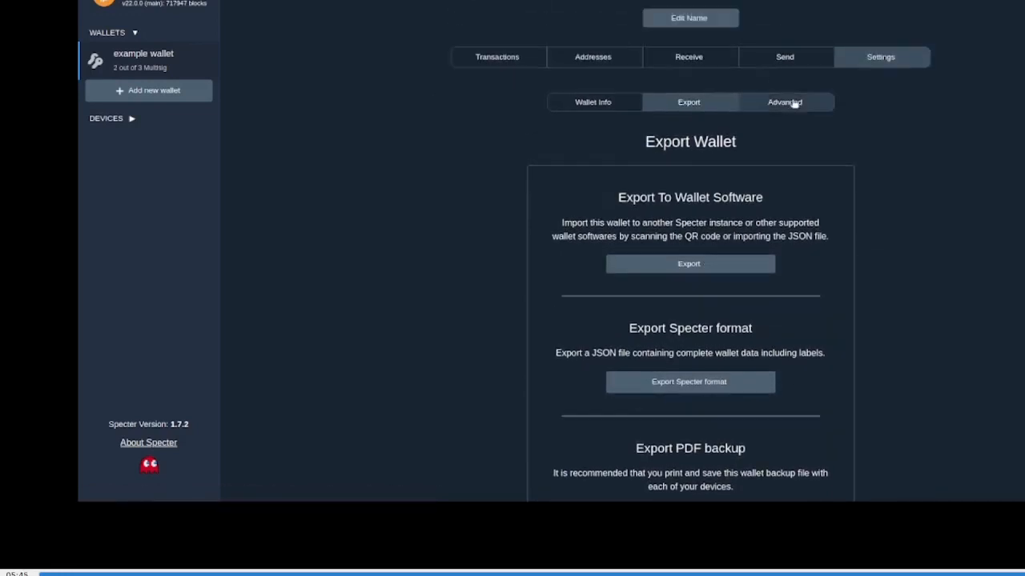
Step: Review the wallet's advanced settings, including keypool control, blockchain rescan and wallet deletion
click(794, 104)
scroll(774, 208, down, 3)
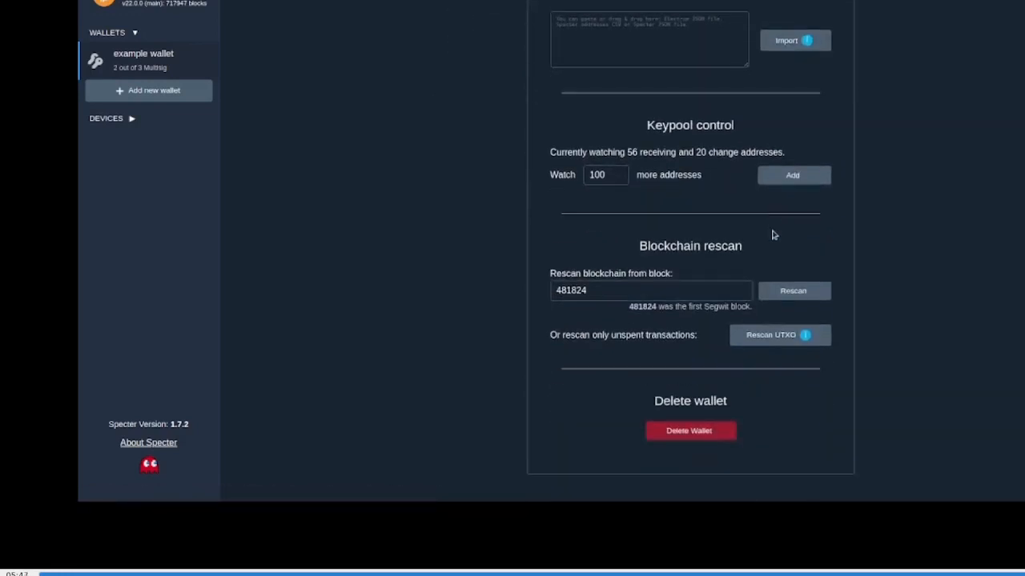
scroll(773, 234, up, 3)
Step: Show the key details in the wallet info and look over the keys of all three signing devices
click(613, 127)
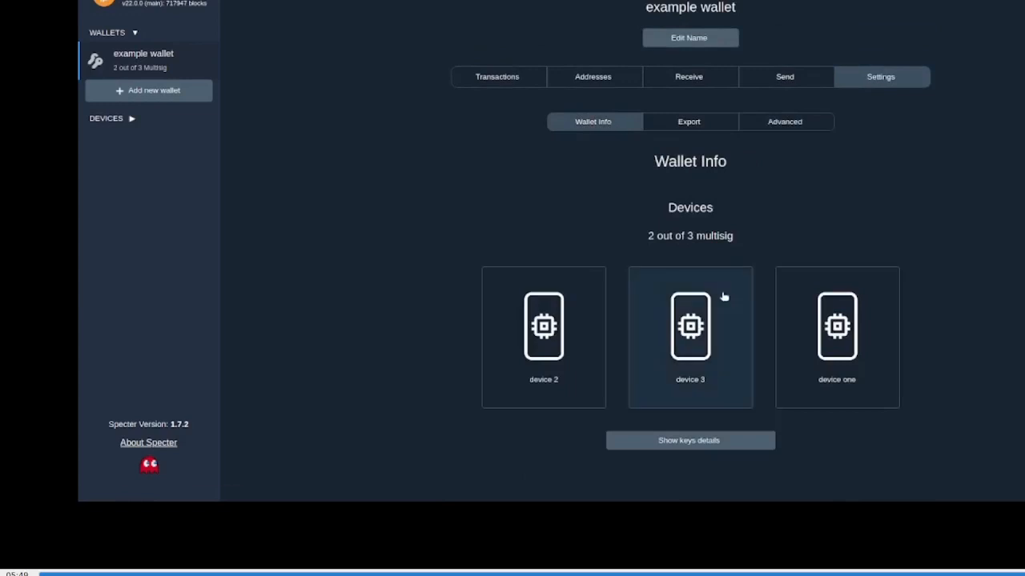
click(720, 441)
scroll(725, 427, down, 4)
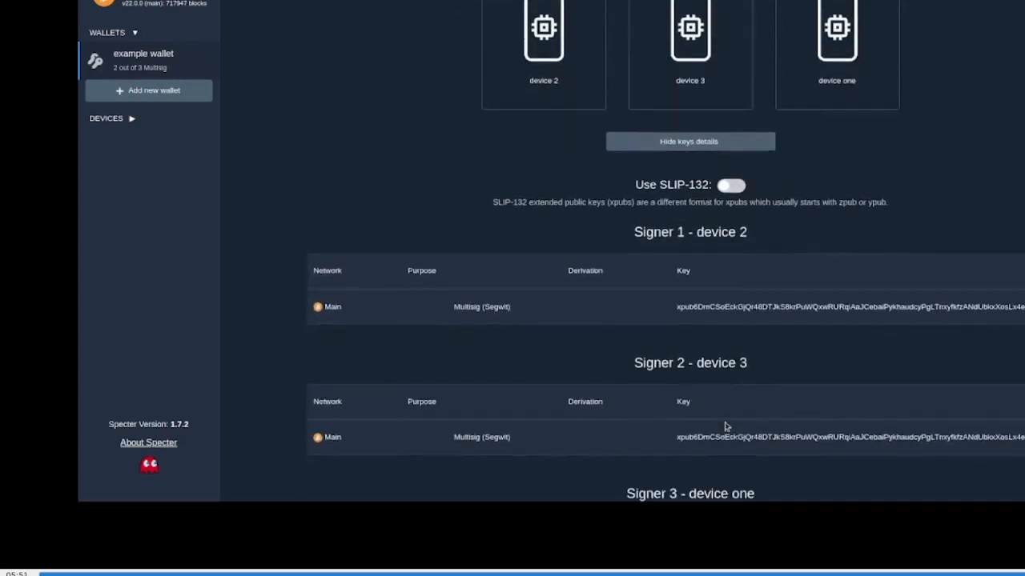
scroll(726, 427, down, 2)
scroll(725, 427, up, 4)
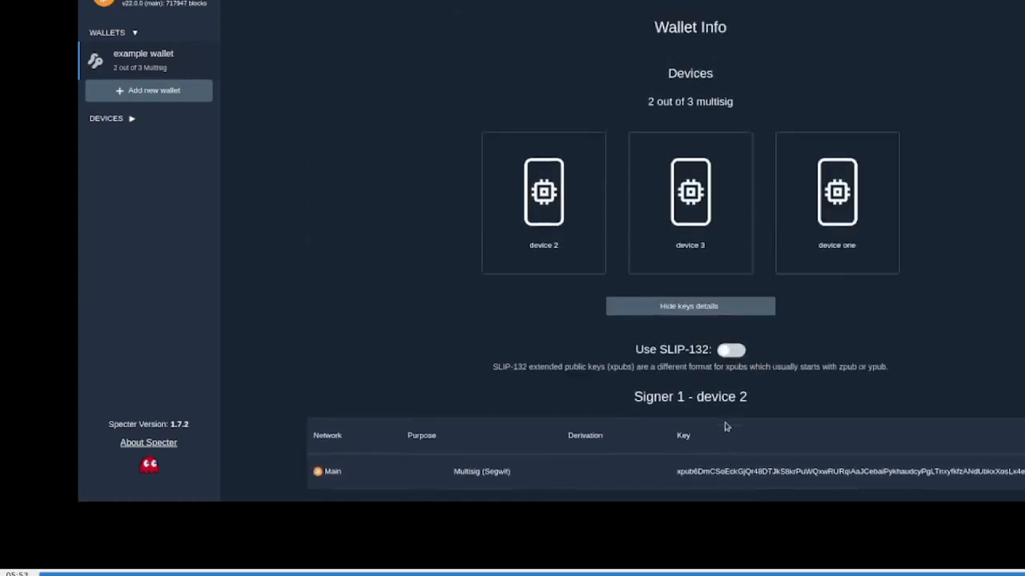
scroll(725, 427, up, 2)
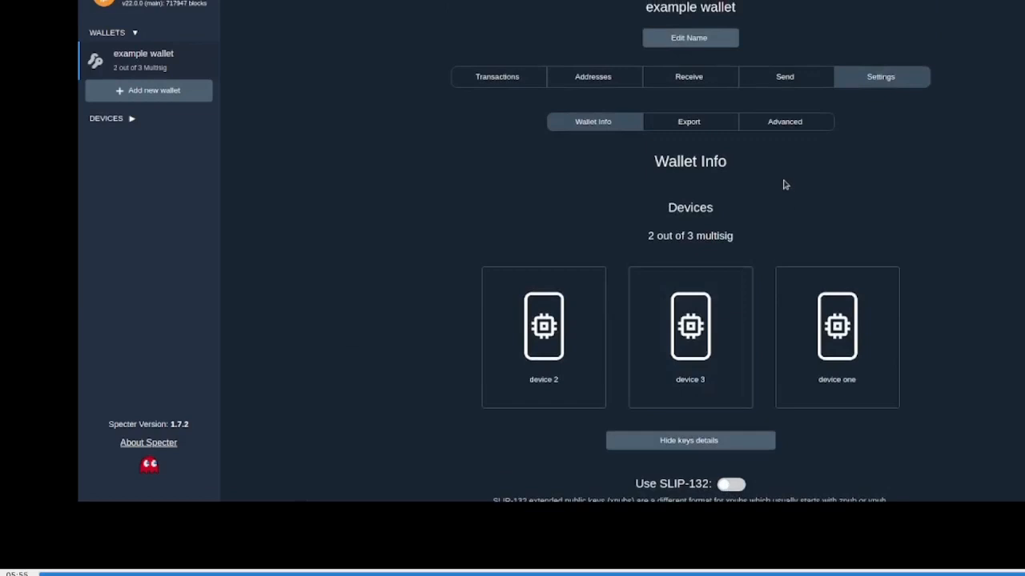